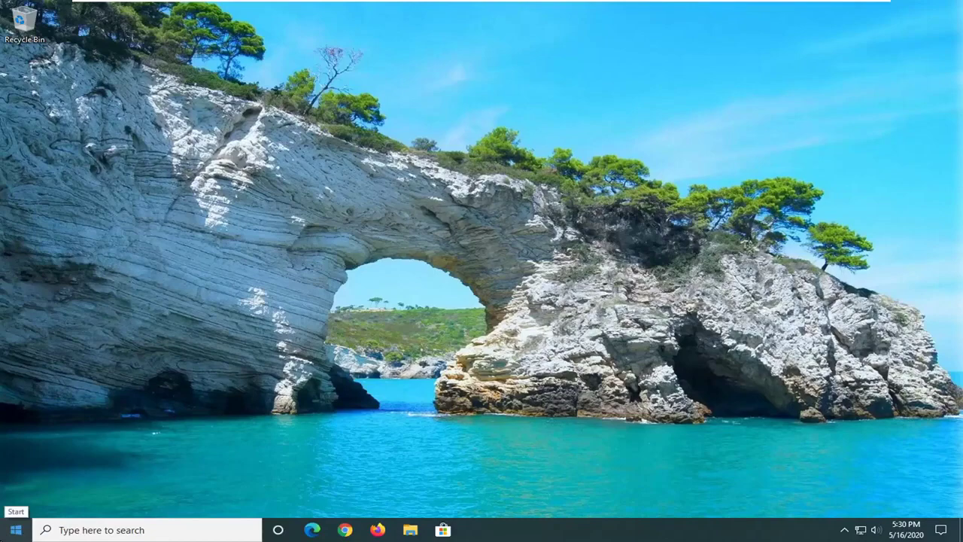
- Launch File Explorer and browse to C:\Windows\SoftwareDistribution\Download
click(10, 531)
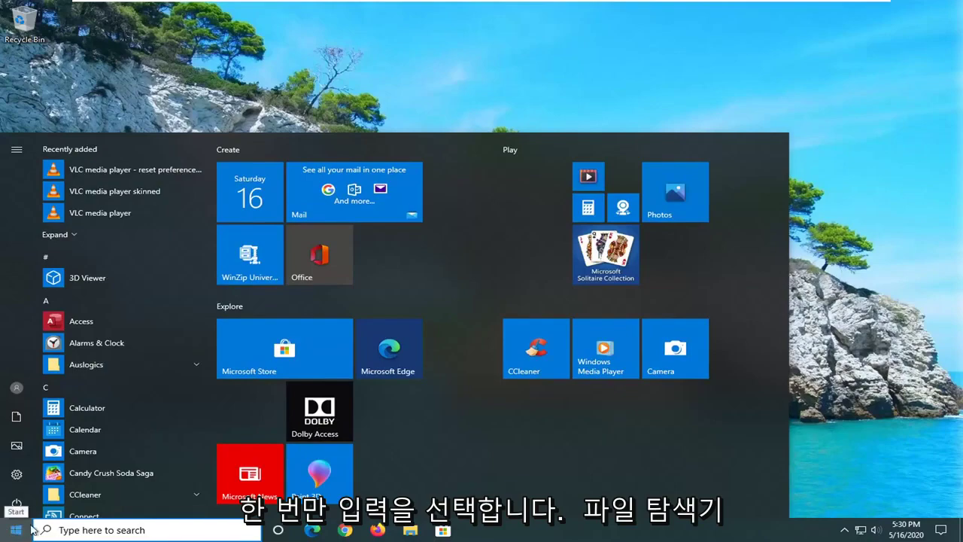
text(file explorer)
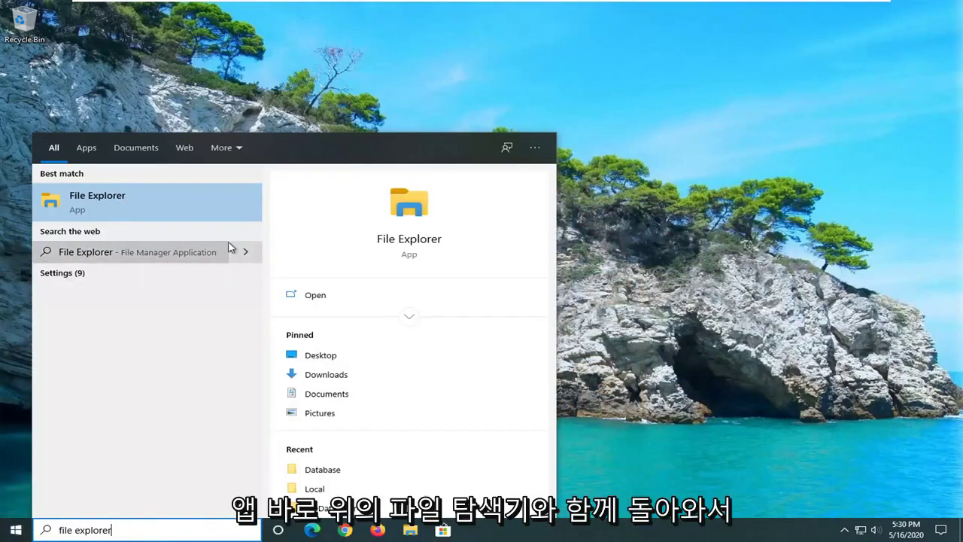
click(98, 199)
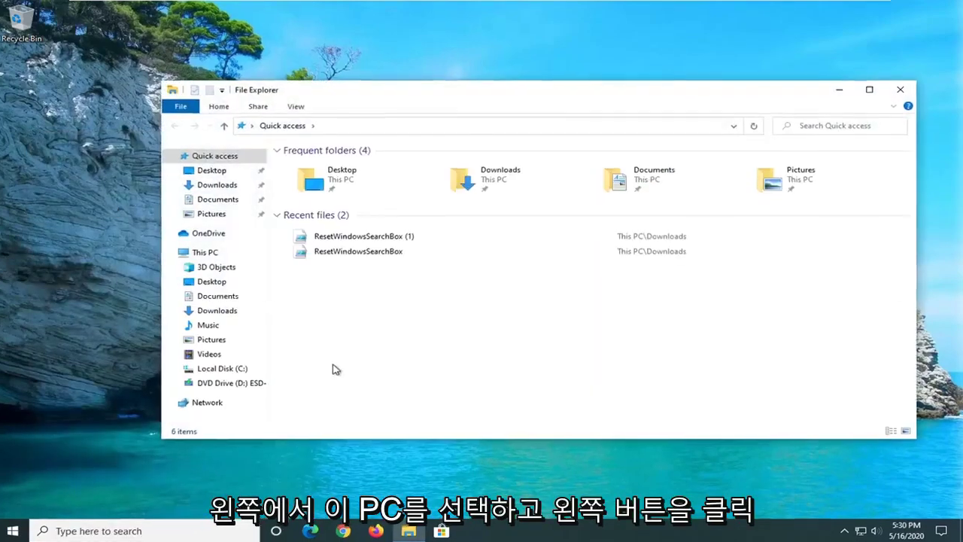
click(186, 254)
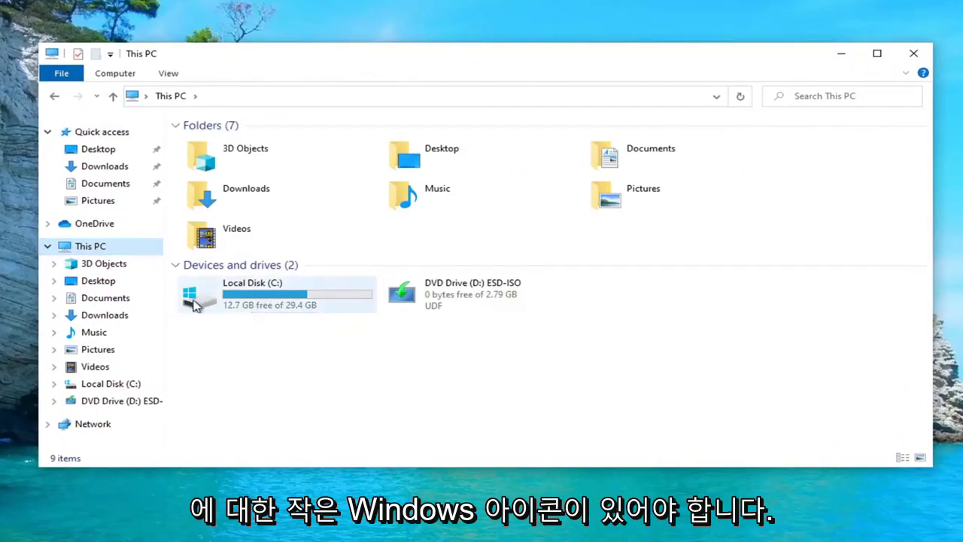
double_click(272, 298)
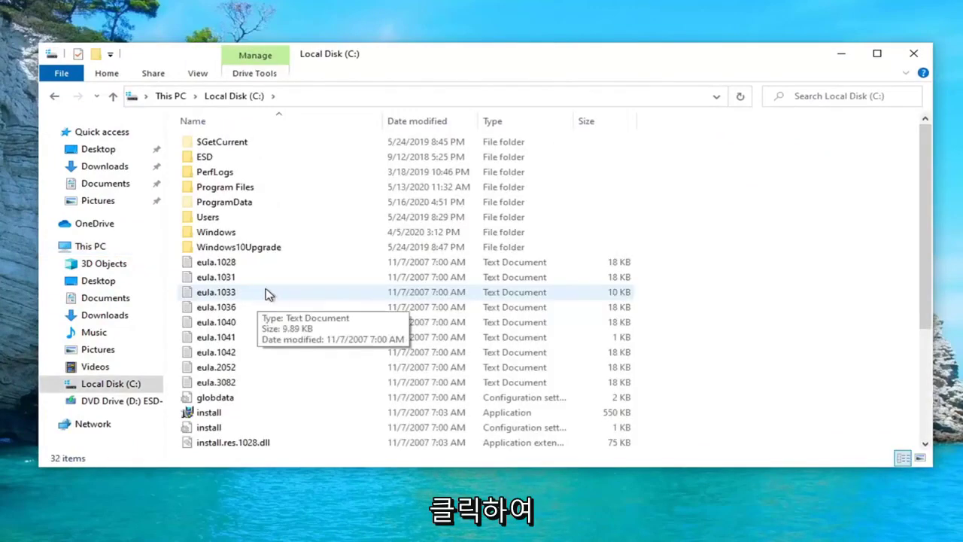
click(224, 236)
double_click(224, 236)
scroll(248, 248, down, 15)
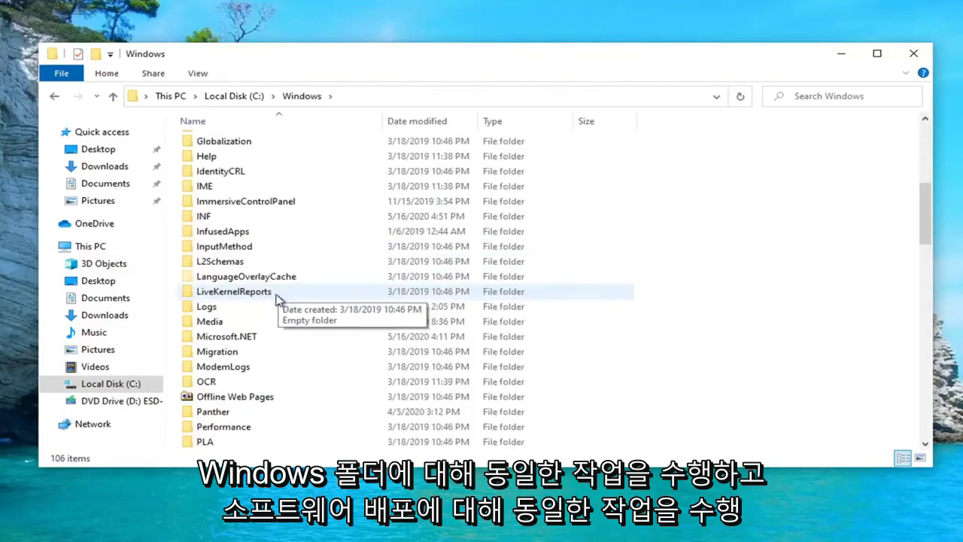
double_click(235, 368)
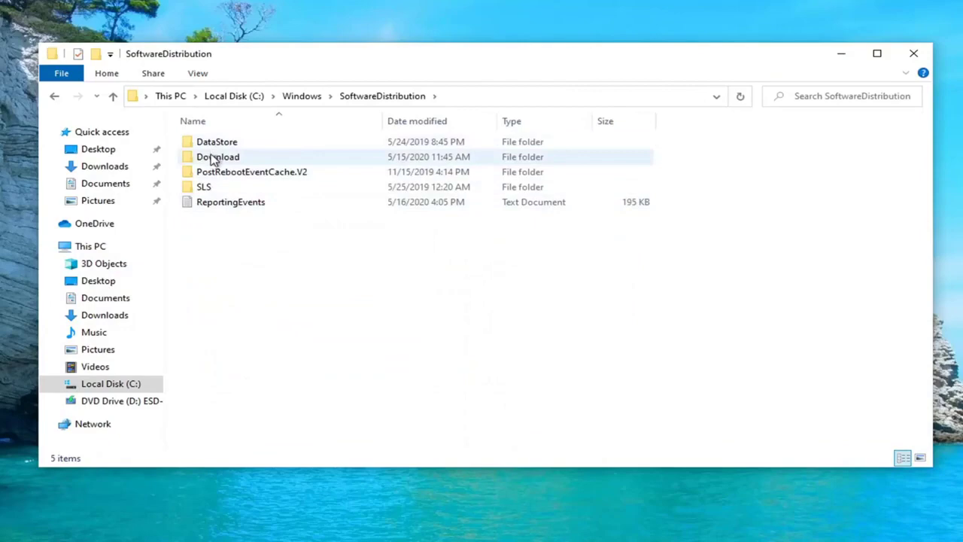
double_click(214, 158)
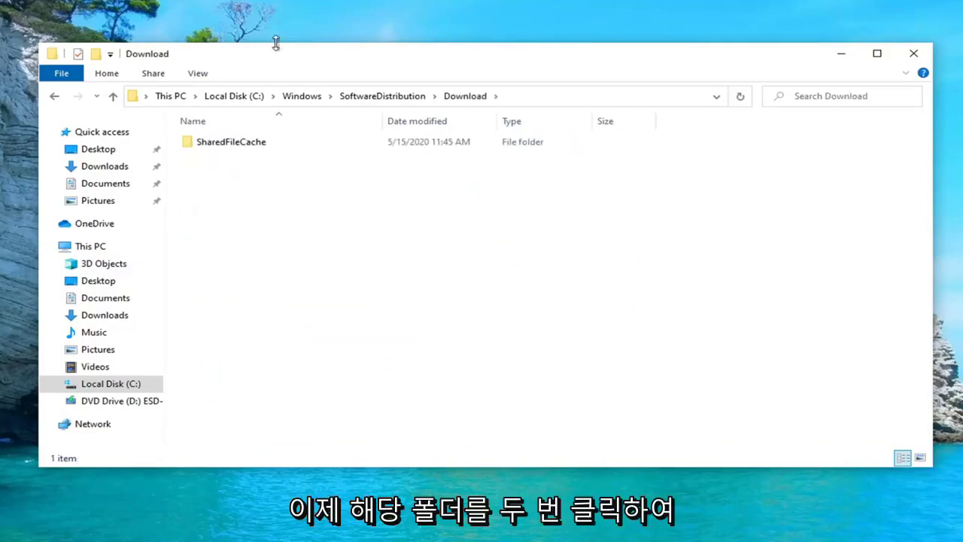
- Select and delete the SharedFileCache folder so Download shows 0 items
drag(634, 352, 245, 159)
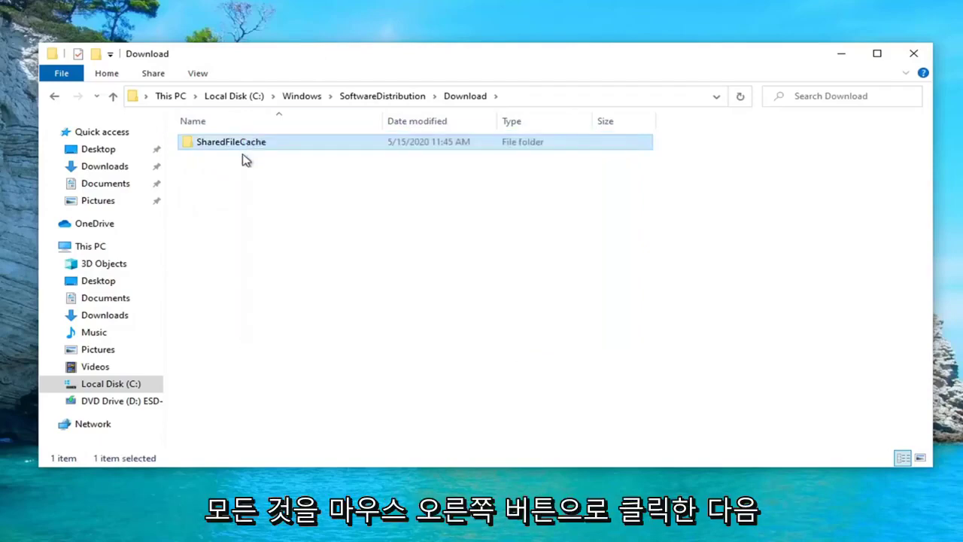
right_click(238, 148)
click(297, 441)
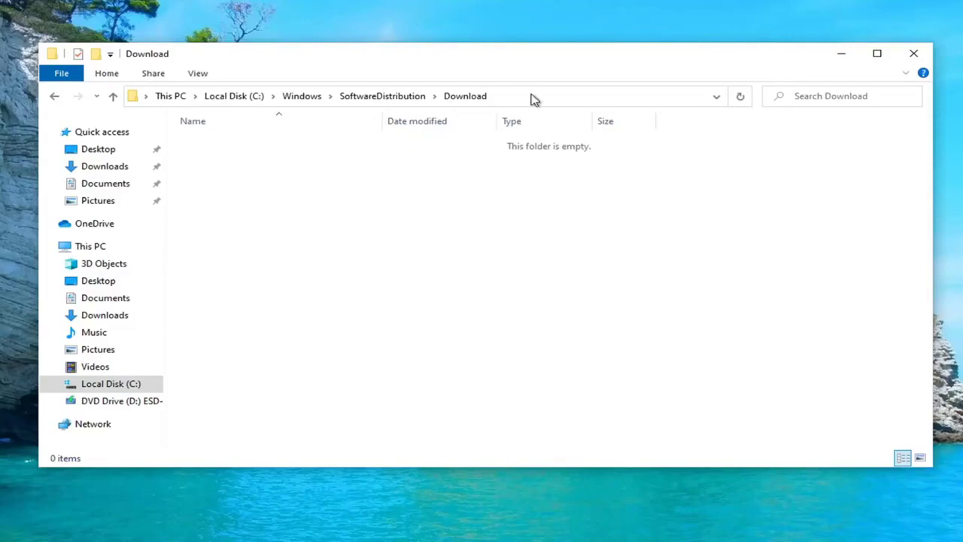
- Close File Explorer and launch the Services app from a Start search
click(911, 54)
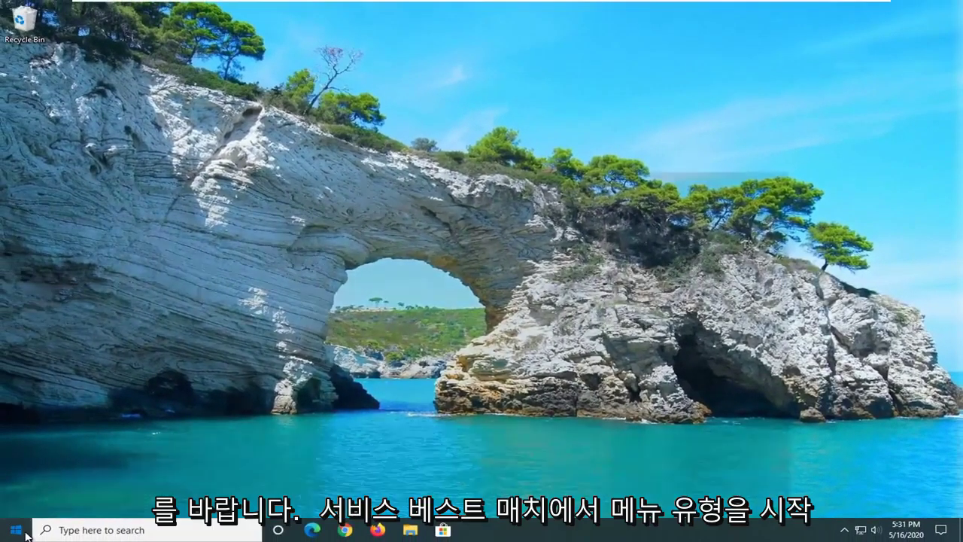
click(3, 540)
text(services)
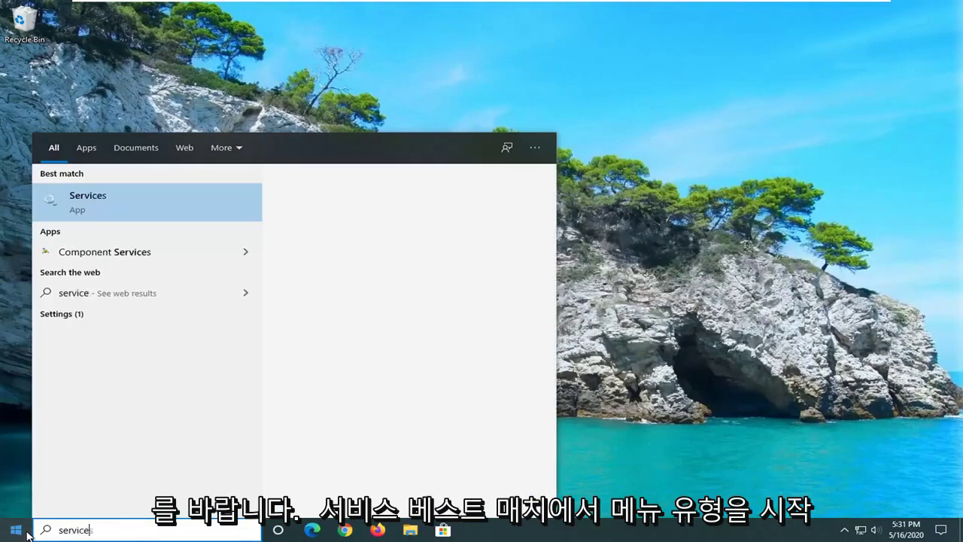
click(110, 200)
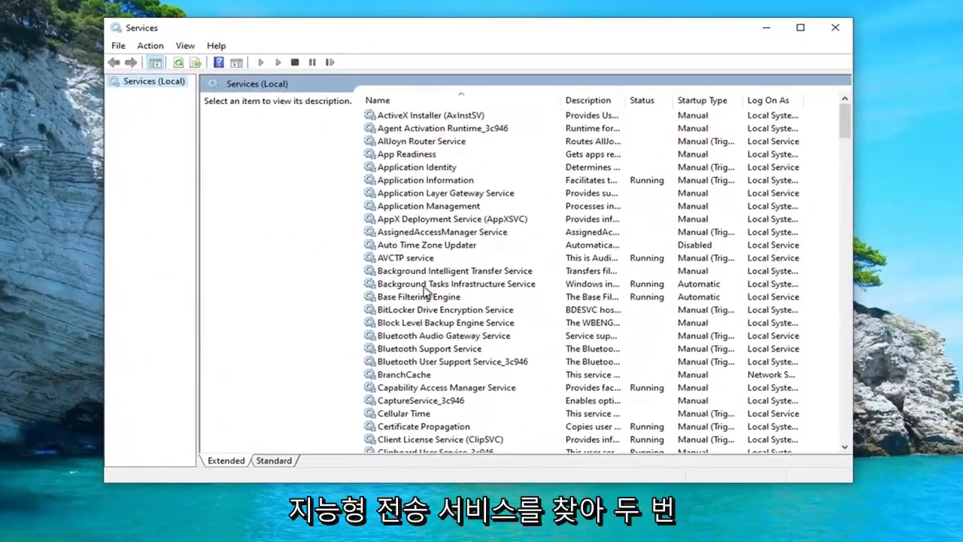
- Set Background Intelligent Transfer Service startup to Automatic, start it, and apply the change
click(417, 272)
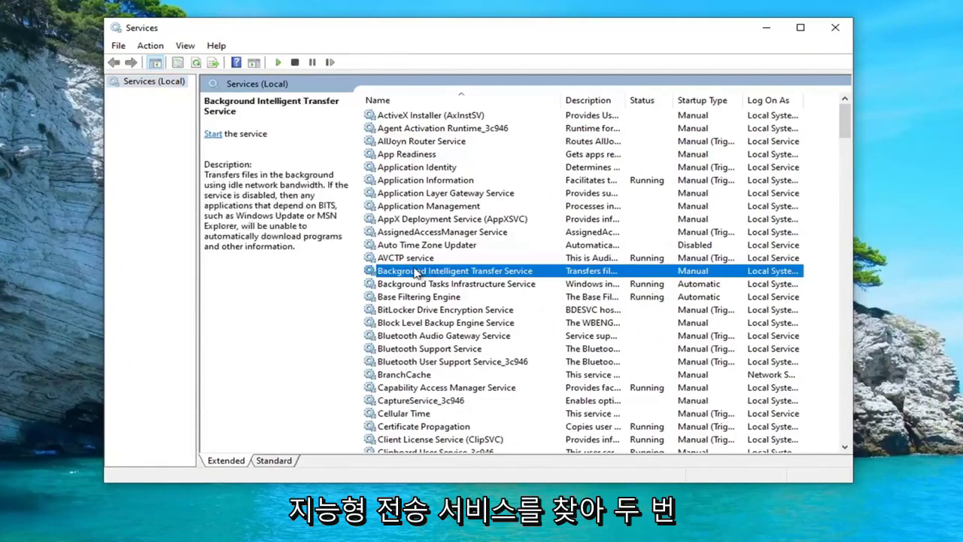
double_click(416, 272)
click(430, 248)
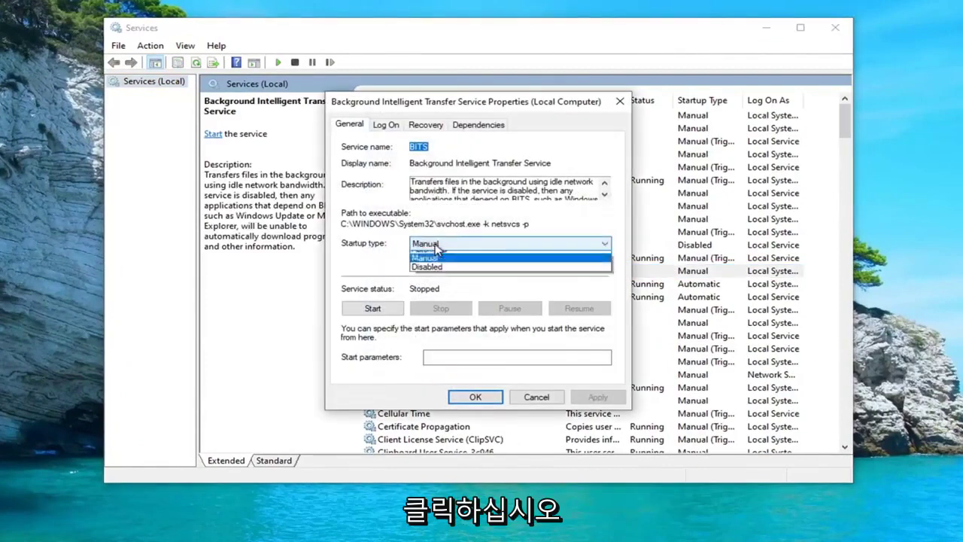
click(430, 272)
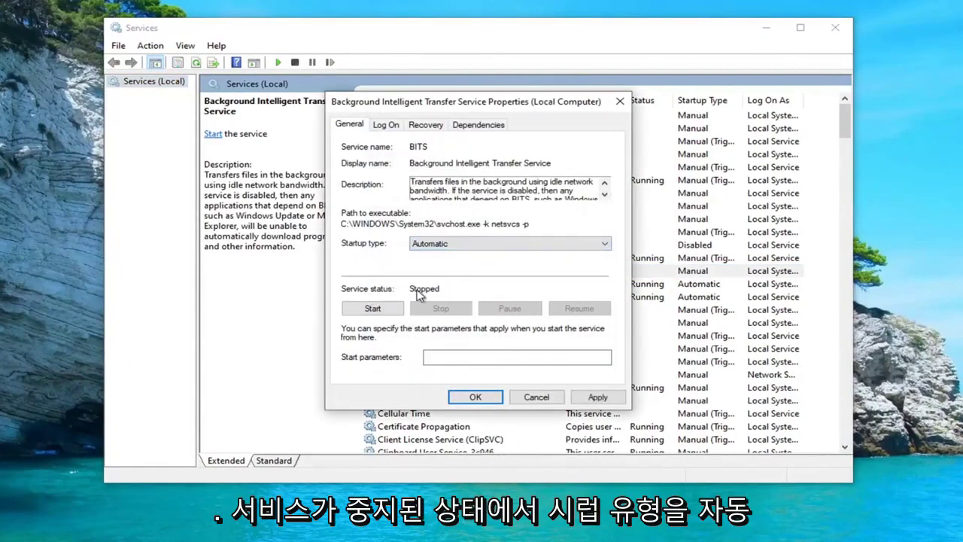
click(369, 310)
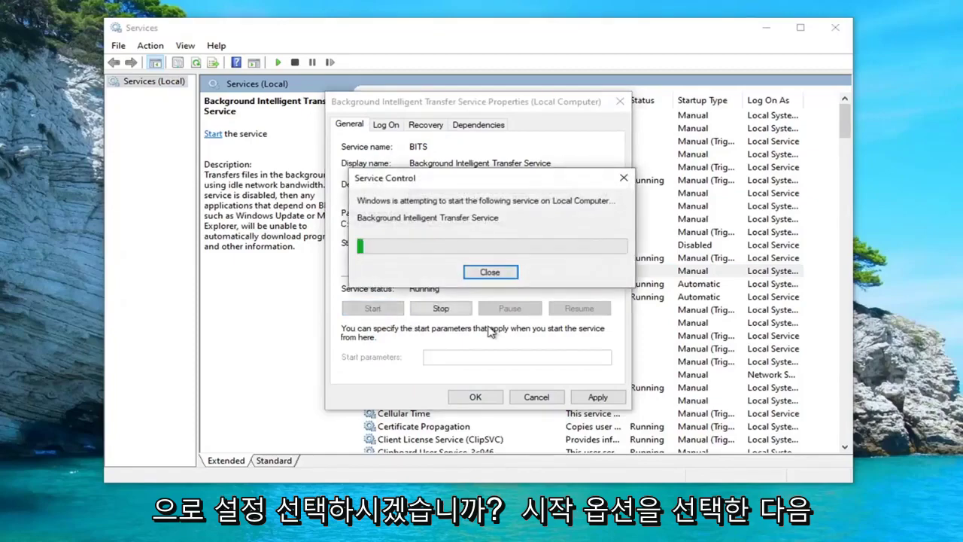
click(595, 397)
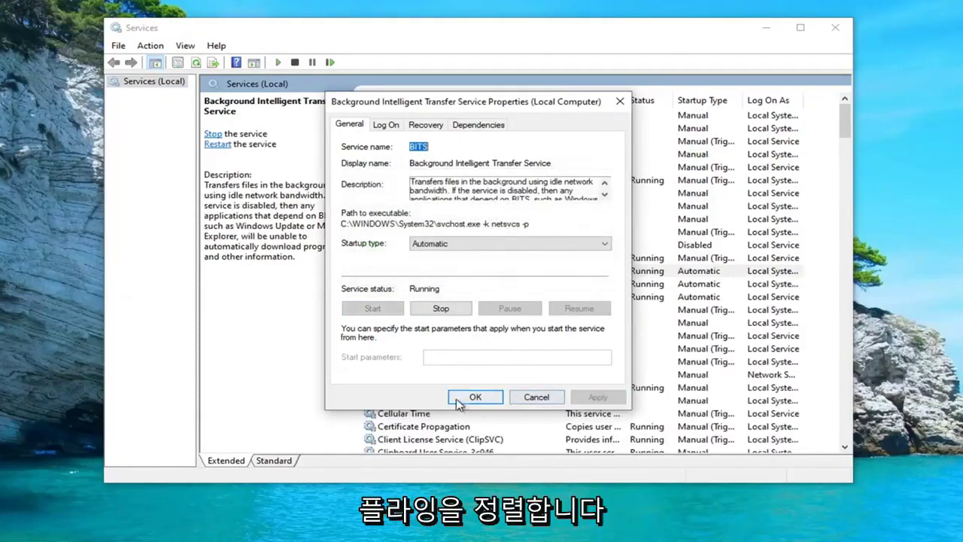
click(476, 397)
scroll(840, 163, down, 2)
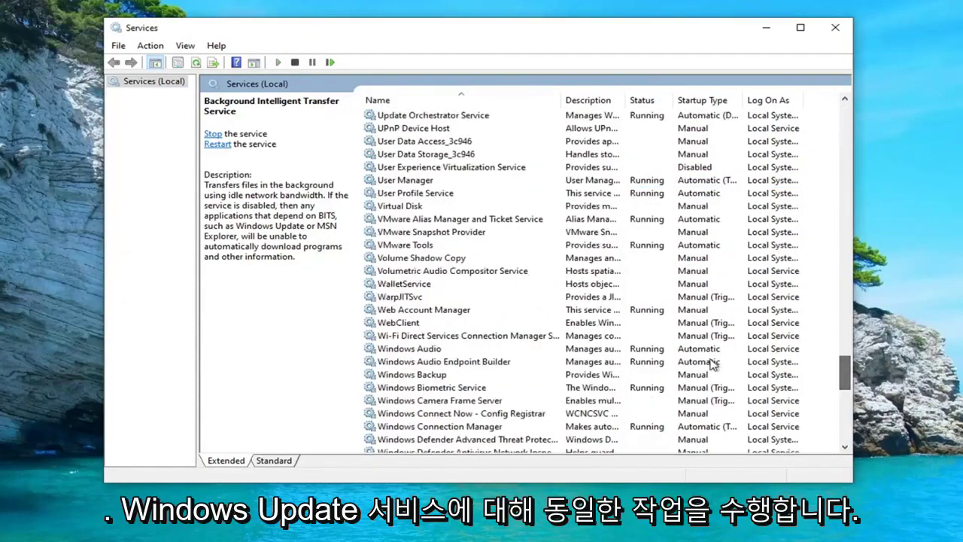
scroll(486, 363, down, 13)
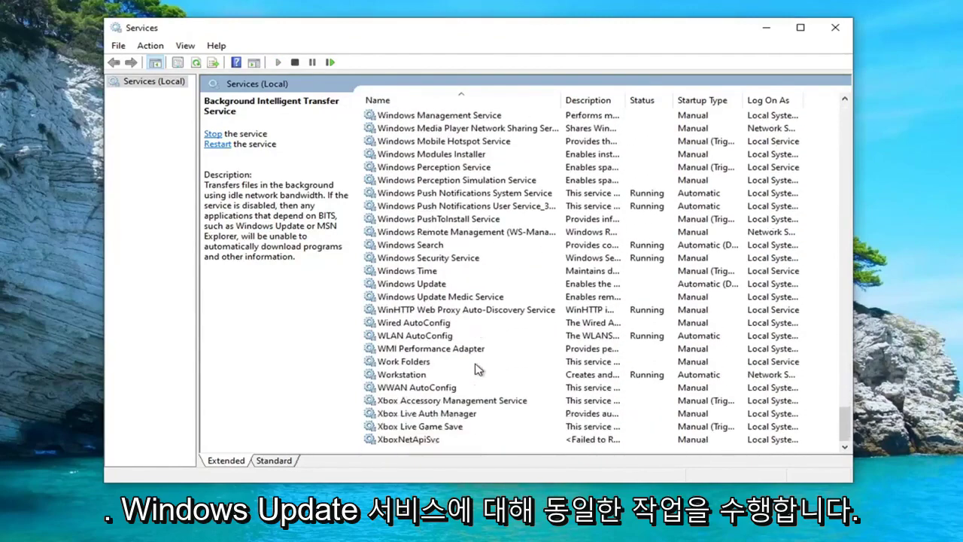
- Start the Windows Update service with Automatic (Delayed Start) startup, then close Services
double_click(407, 284)
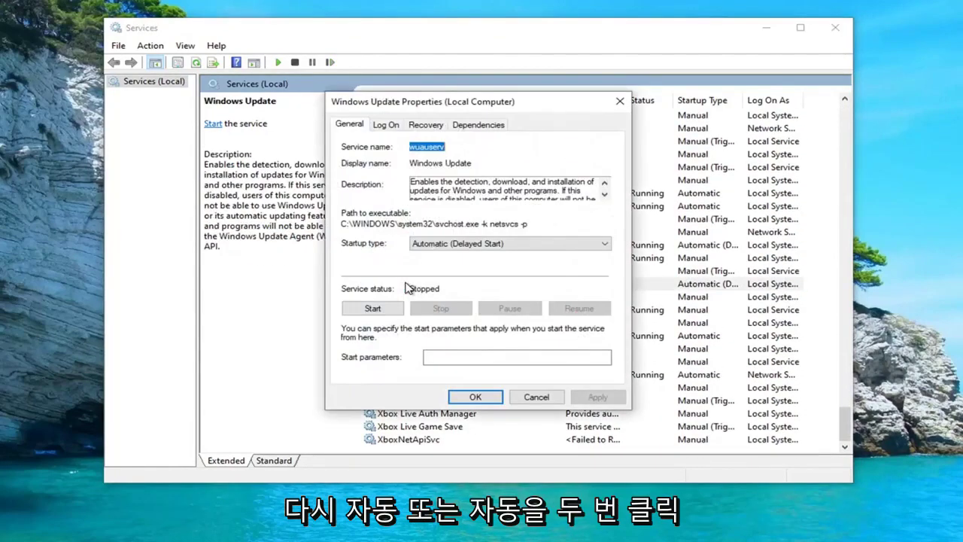
click(425, 243)
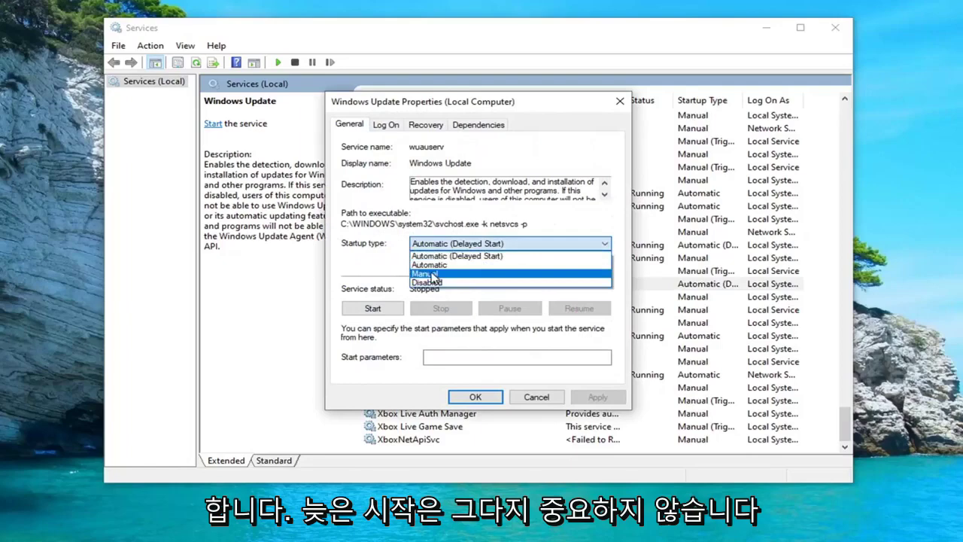
click(406, 267)
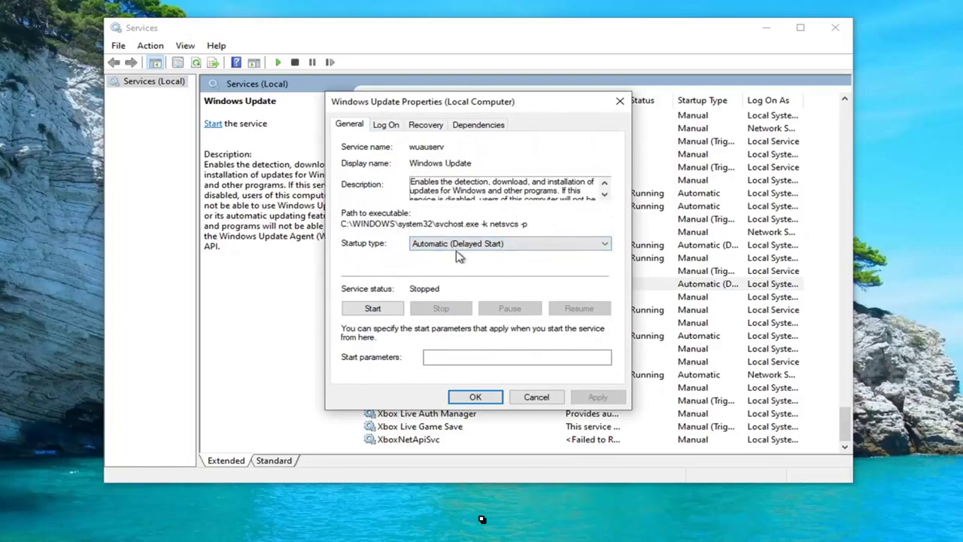
click(372, 309)
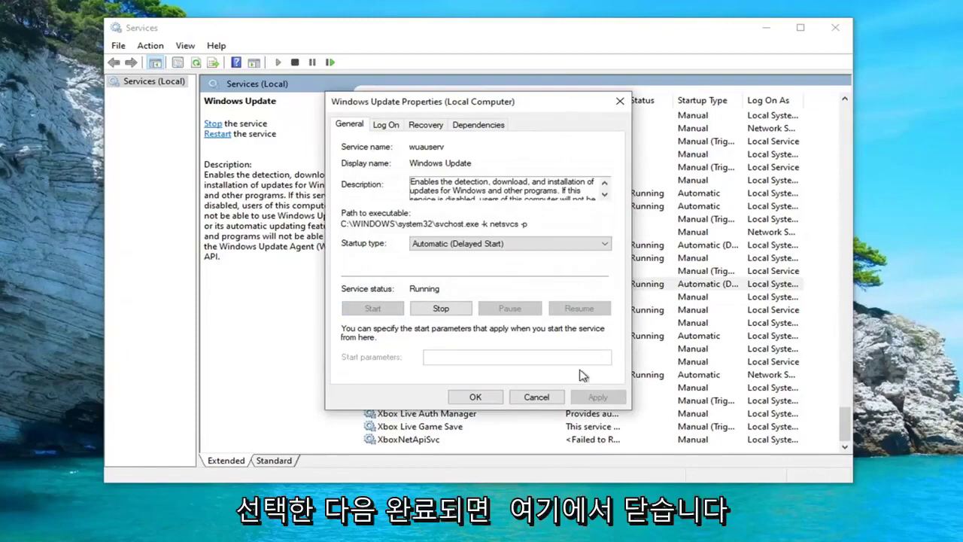
click(496, 400)
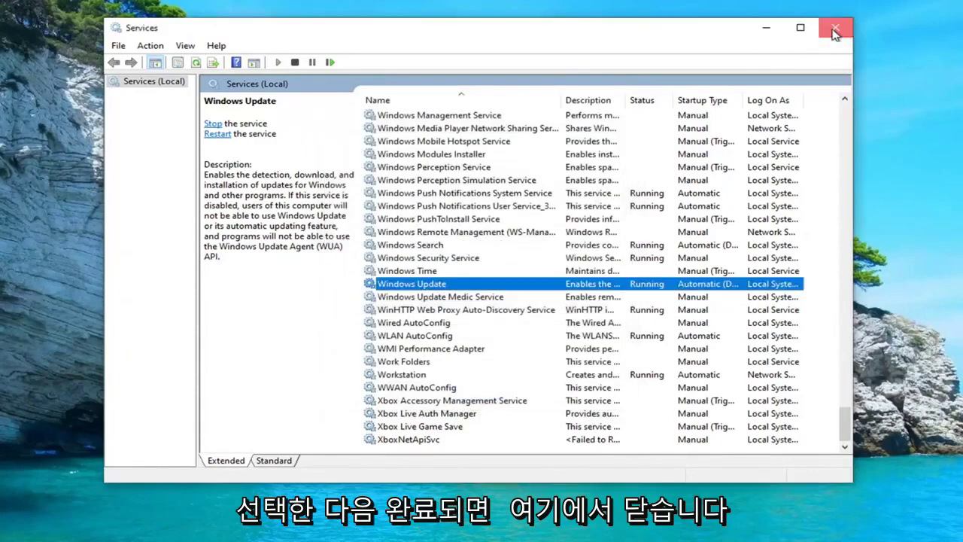
click(833, 28)
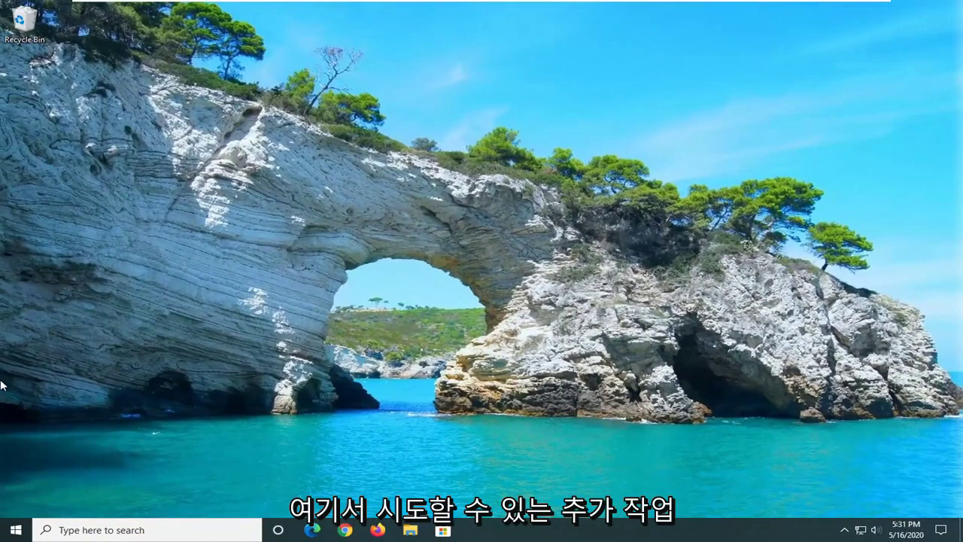
- Search 'troubleshoot', open Troubleshoot settings, and expand Windows Update under Get up and running
click(3, 535)
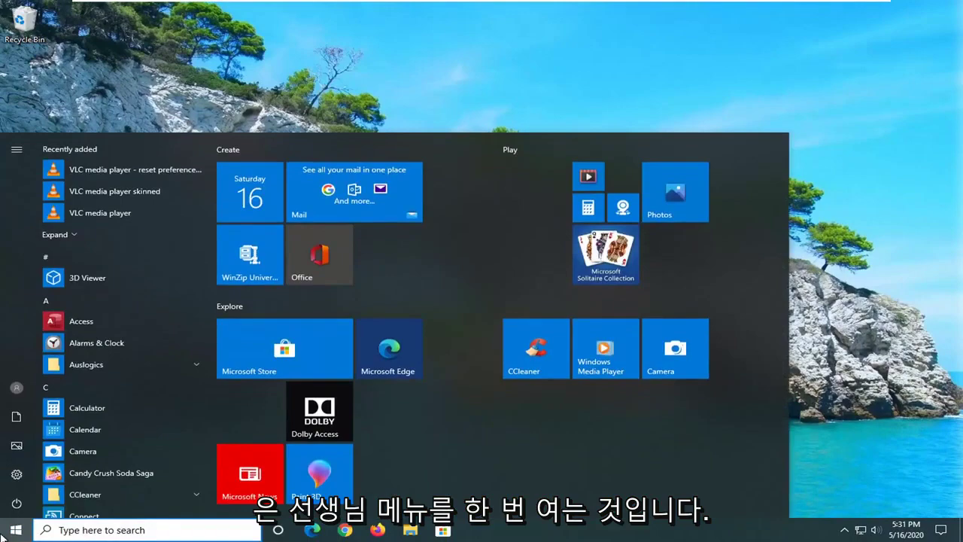
text(troubles)
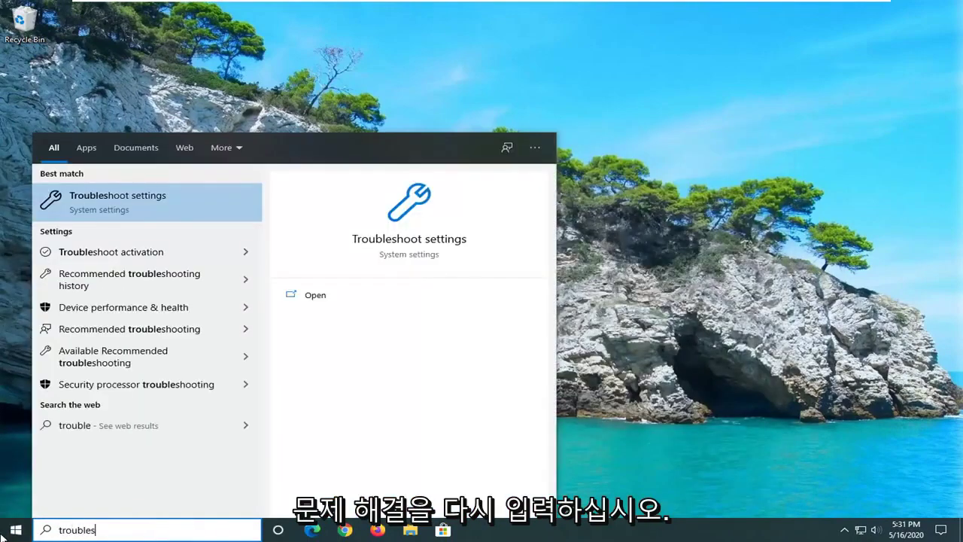
text(hoot)
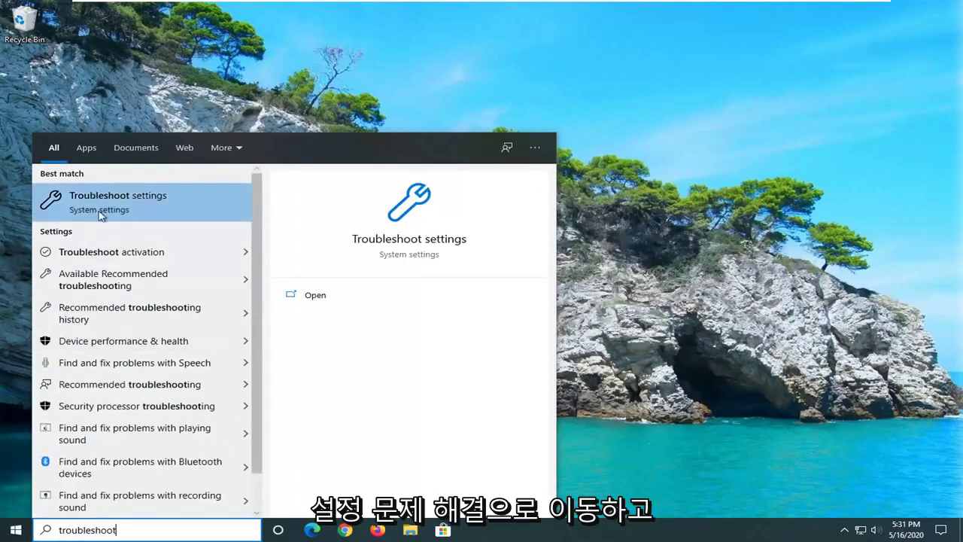
click(164, 201)
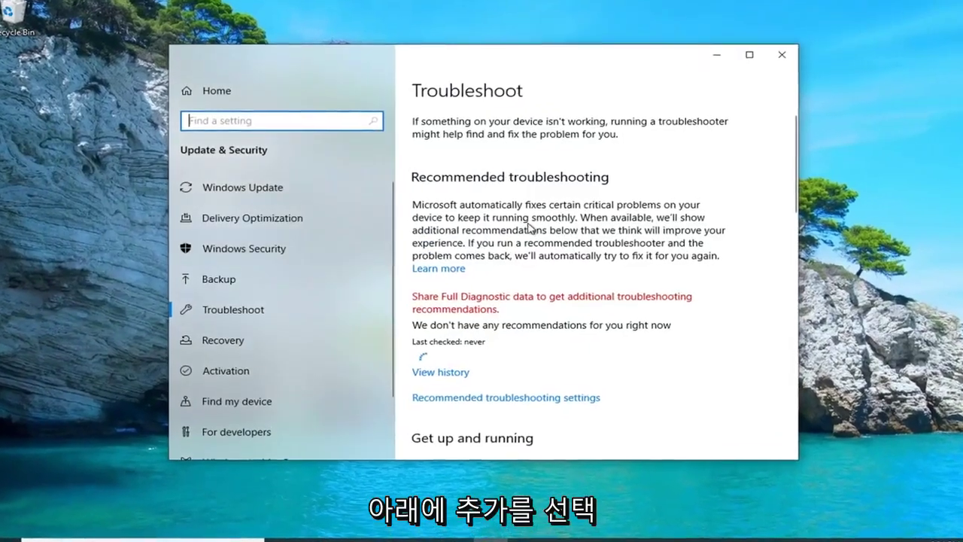
scroll(527, 278, down, 5)
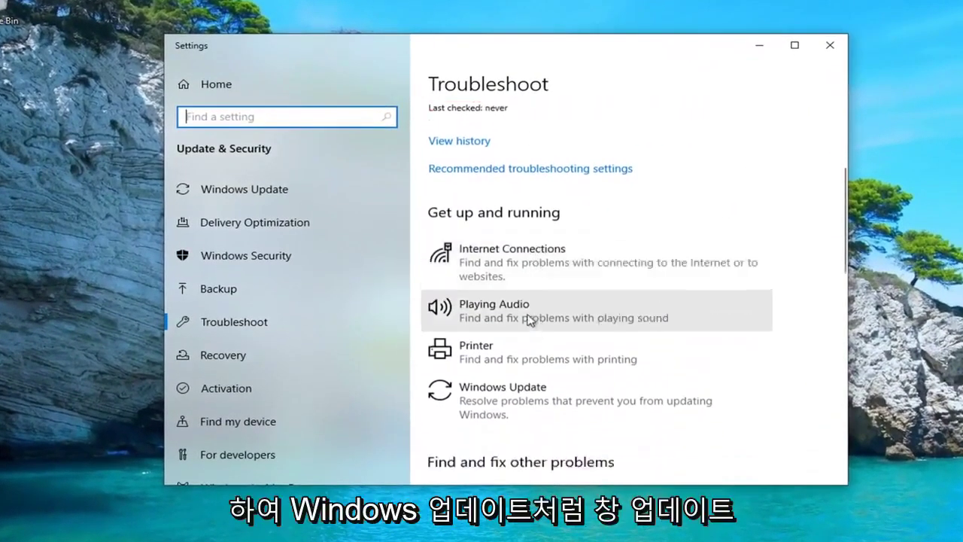
click(482, 388)
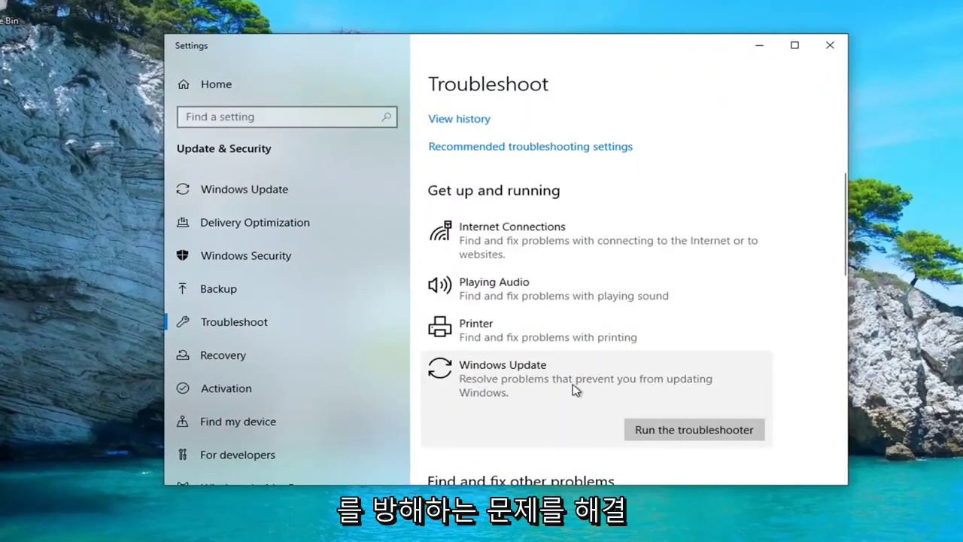
- Run the Windows Update troubleshooter until it completes, then close its results
click(678, 430)
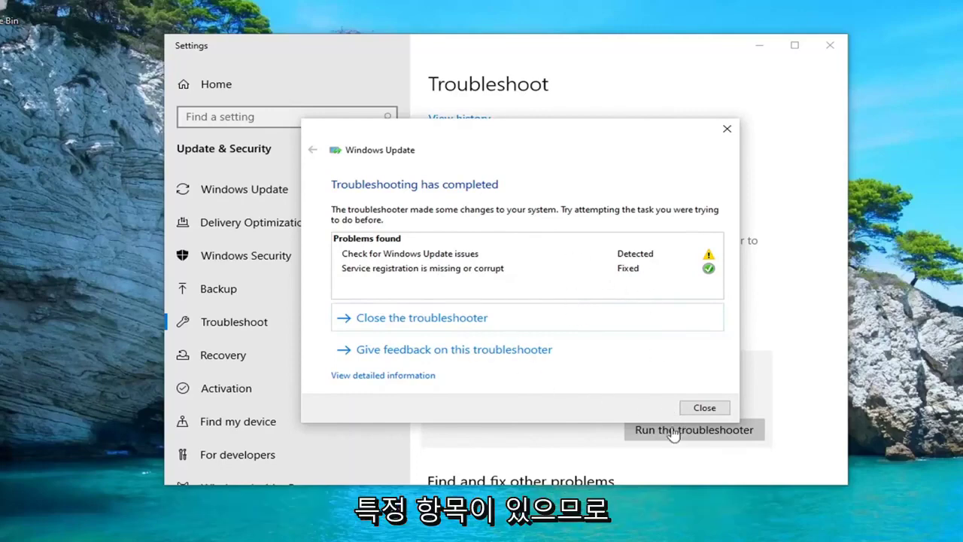
click(704, 408)
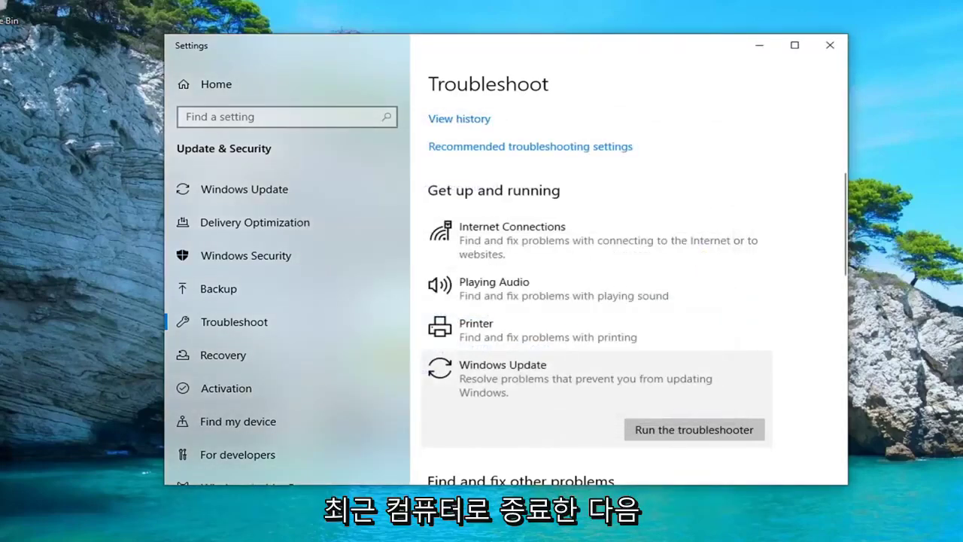